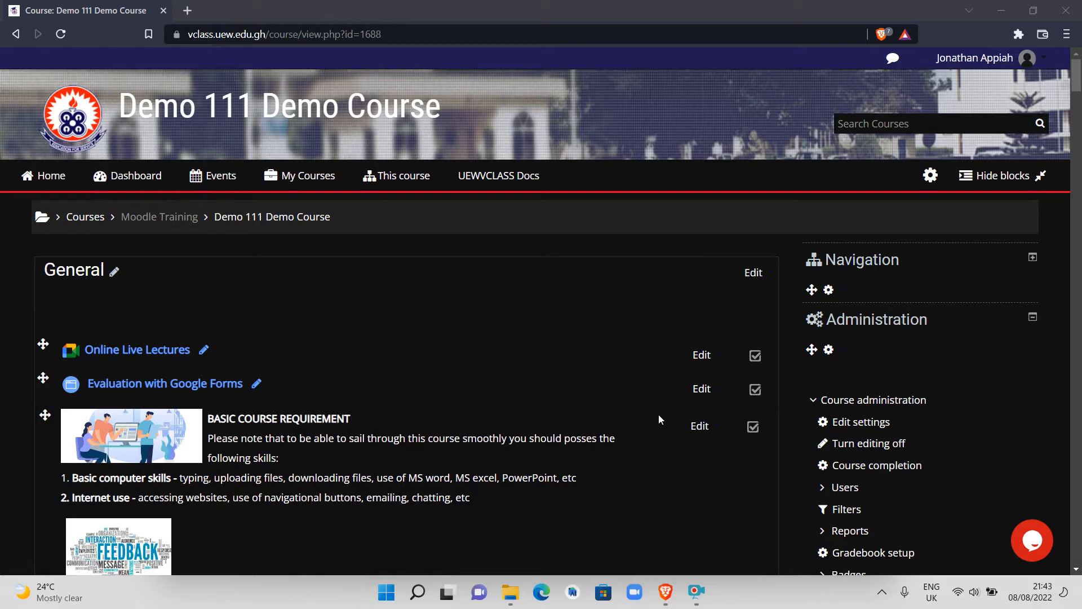
Step: Start adding a new Forum activity to the General section of the demo course
click(930, 175)
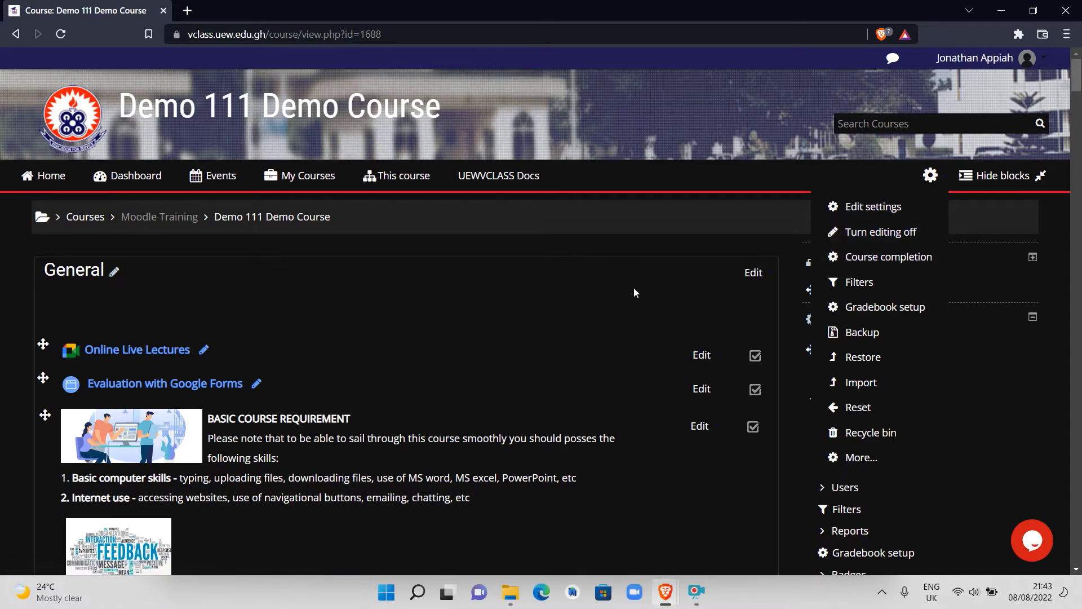
scroll(633, 287, down, 8)
scroll(634, 291, down, 10)
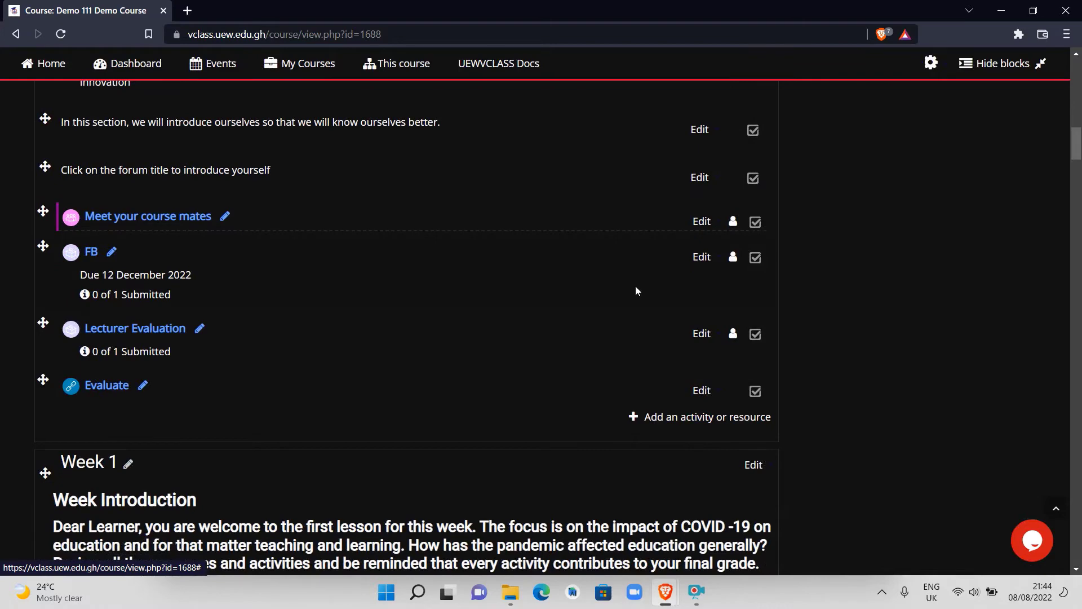
scroll(635, 285, down, 5)
scroll(701, 233, up, 1)
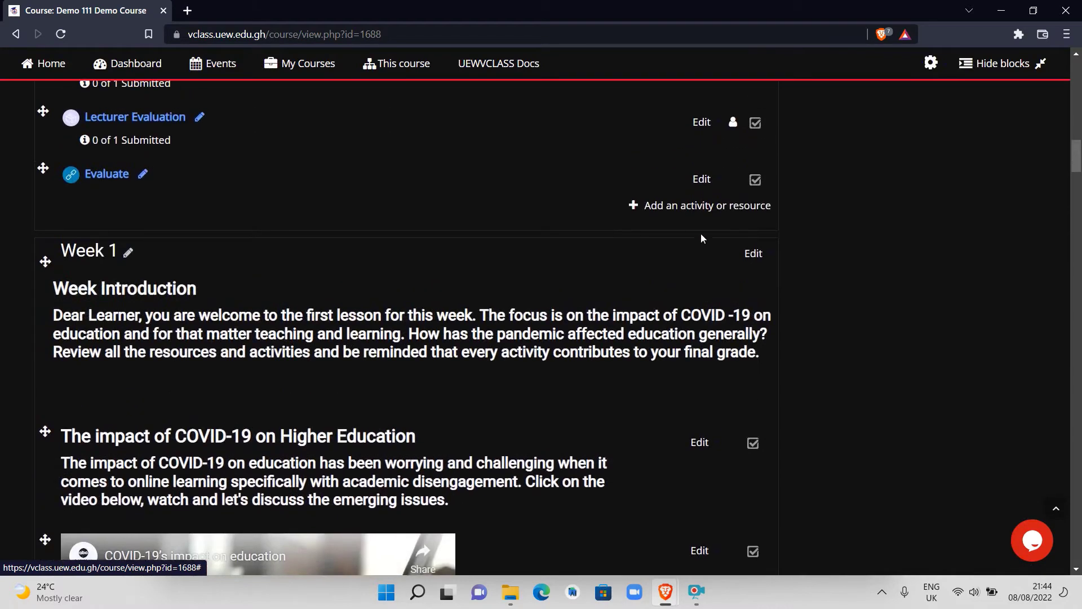
click(713, 207)
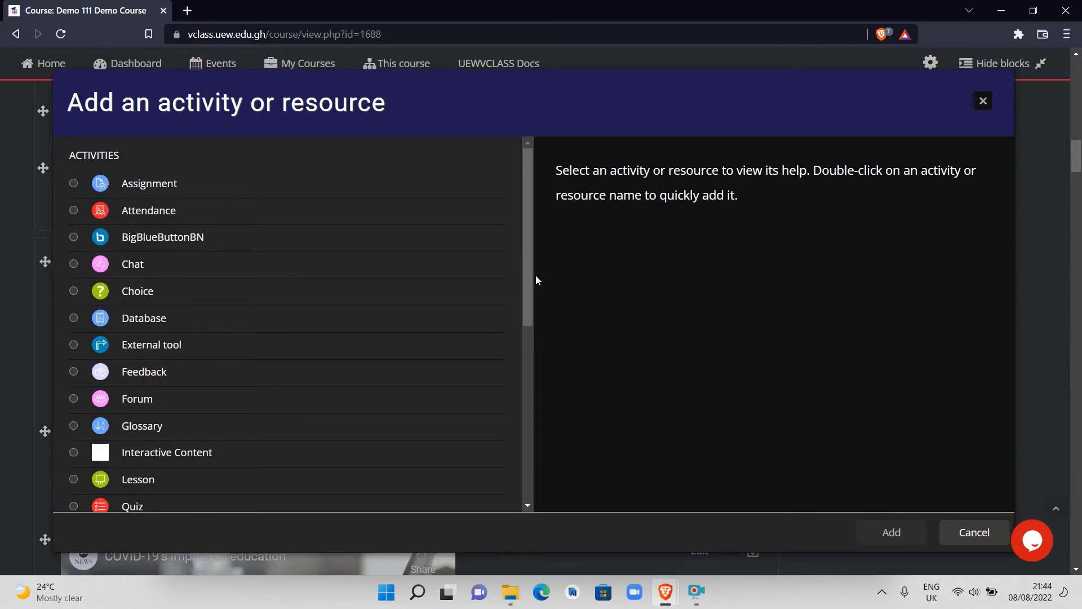
click(196, 398)
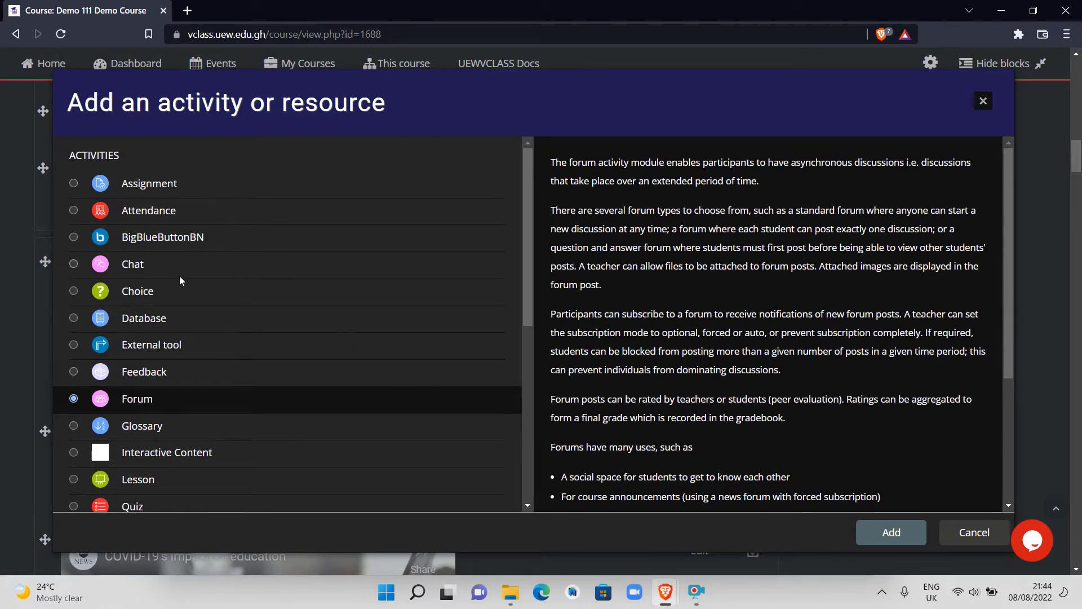
scroll(180, 410, down, 2)
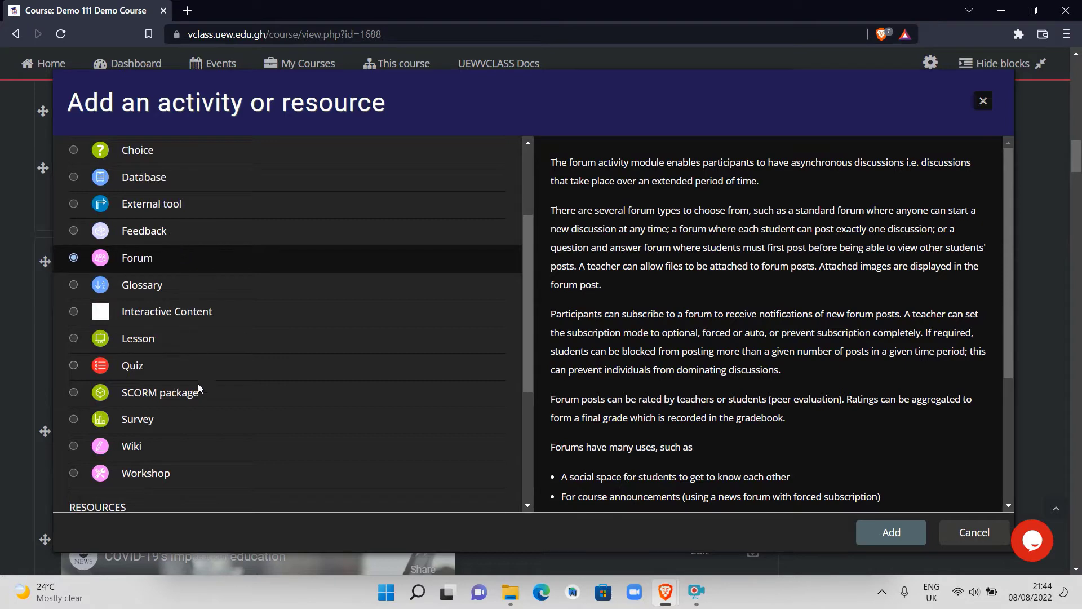
scroll(197, 431, down, 4)
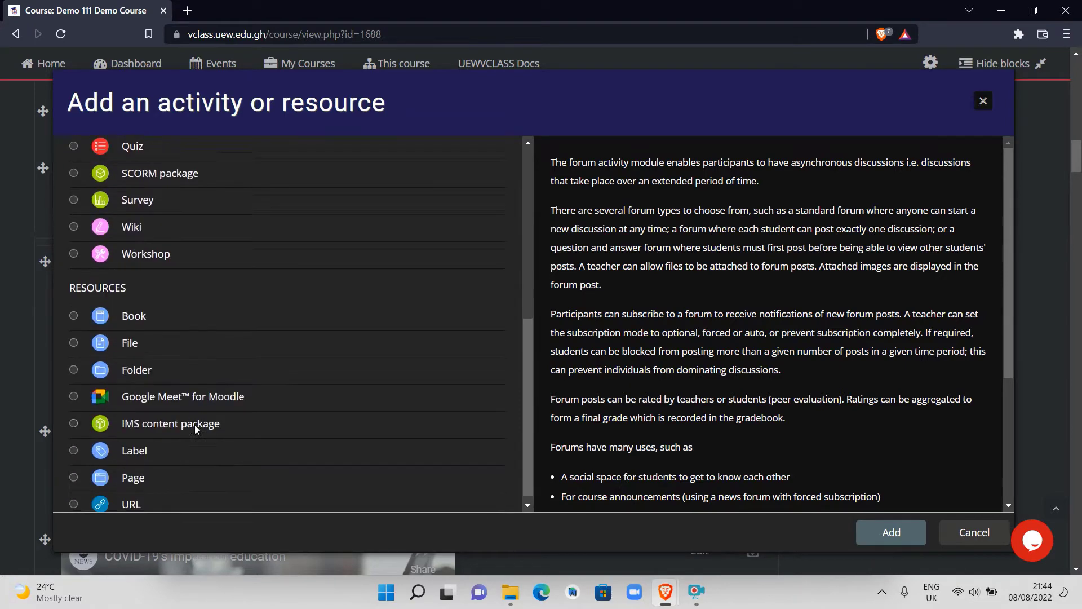
scroll(195, 422, up, 2)
scroll(195, 421, down, 2)
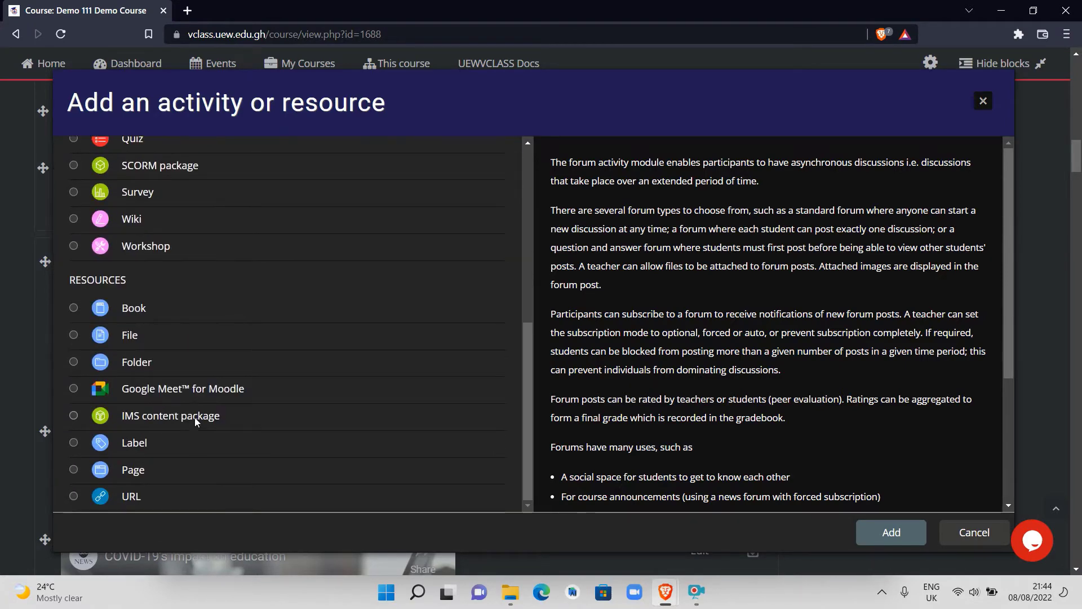
scroll(195, 417, up, 2)
scroll(194, 411, up, 5)
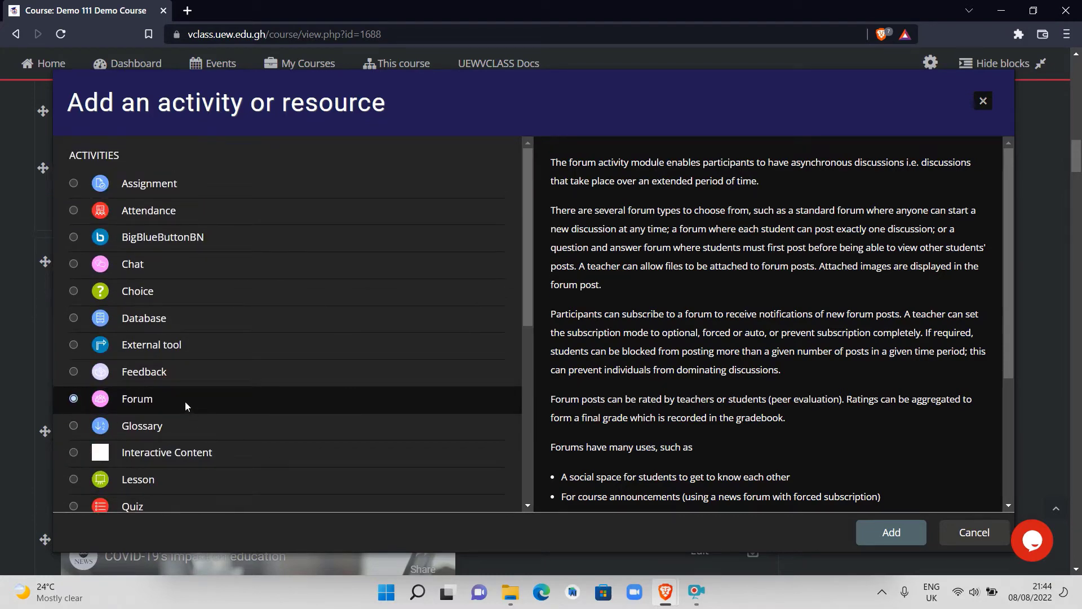
click(890, 532)
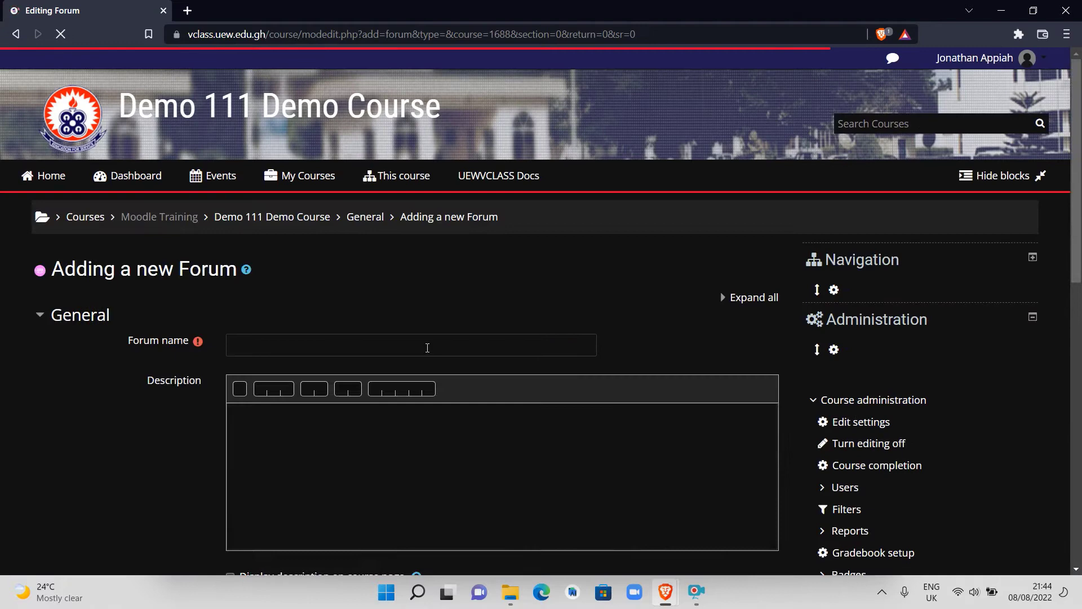
Step: Name the new forum NEW
click(424, 347)
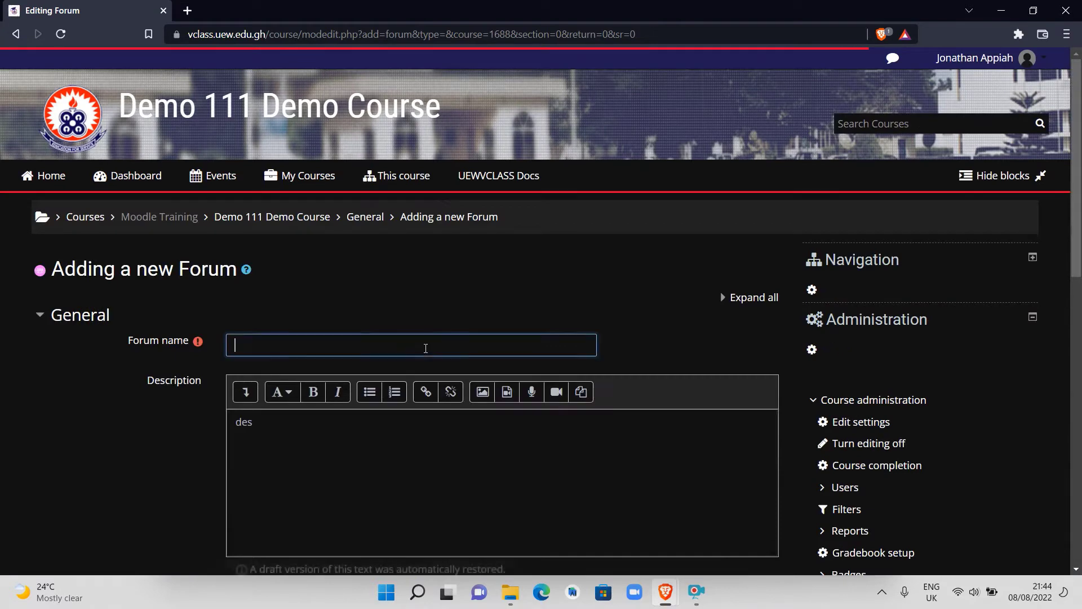
text(N)
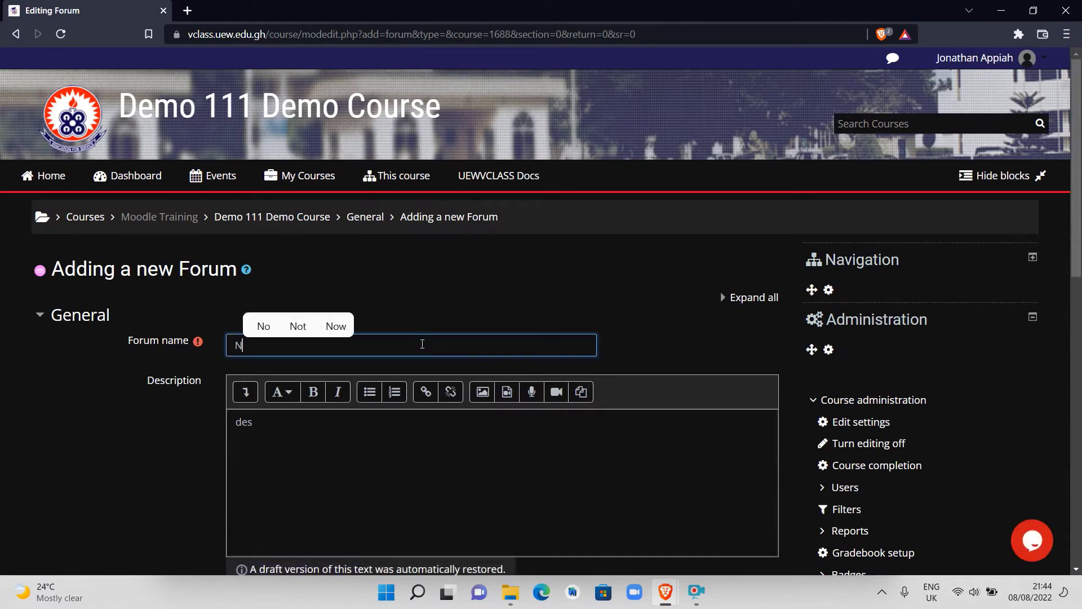
text(EW)
click(498, 302)
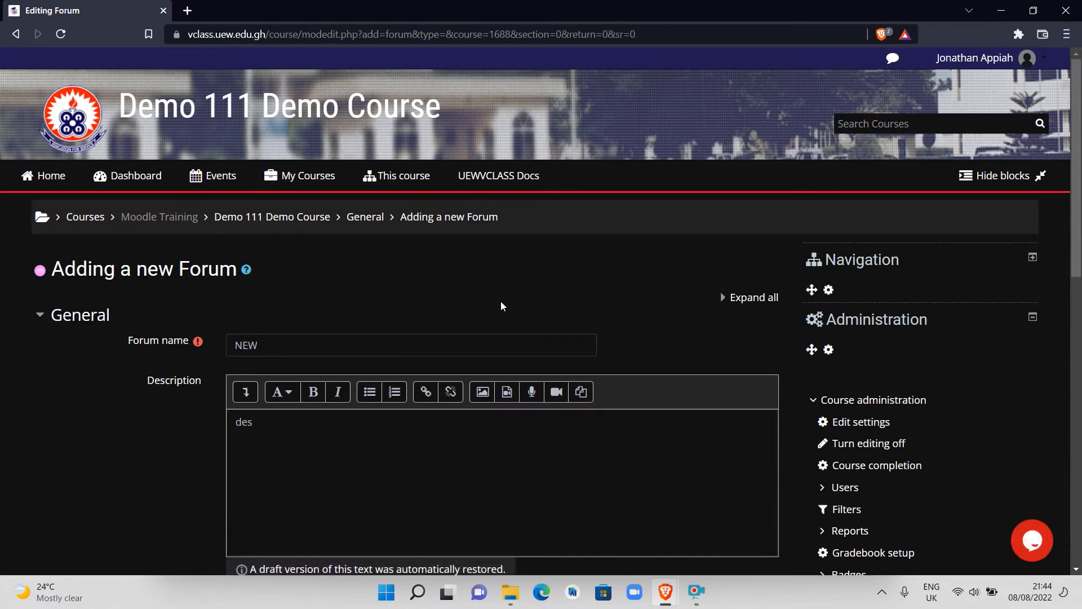
scroll(500, 307, down, 3)
click(394, 277)
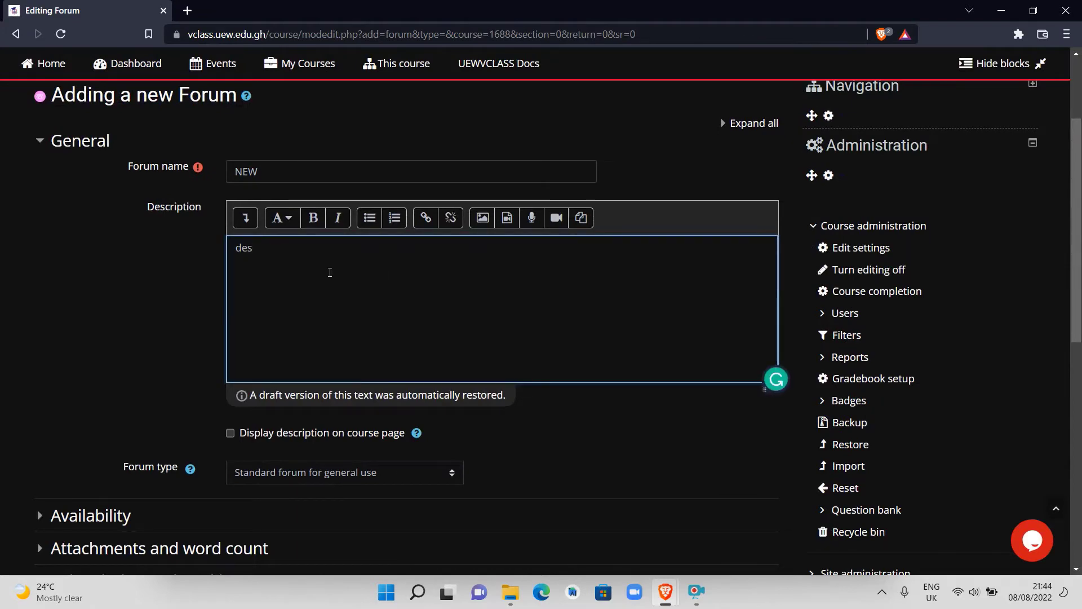
Step: Examine the available forum types, the due date and cut-off date settings, and the remaining setting sections
scroll(186, 313, down, 5)
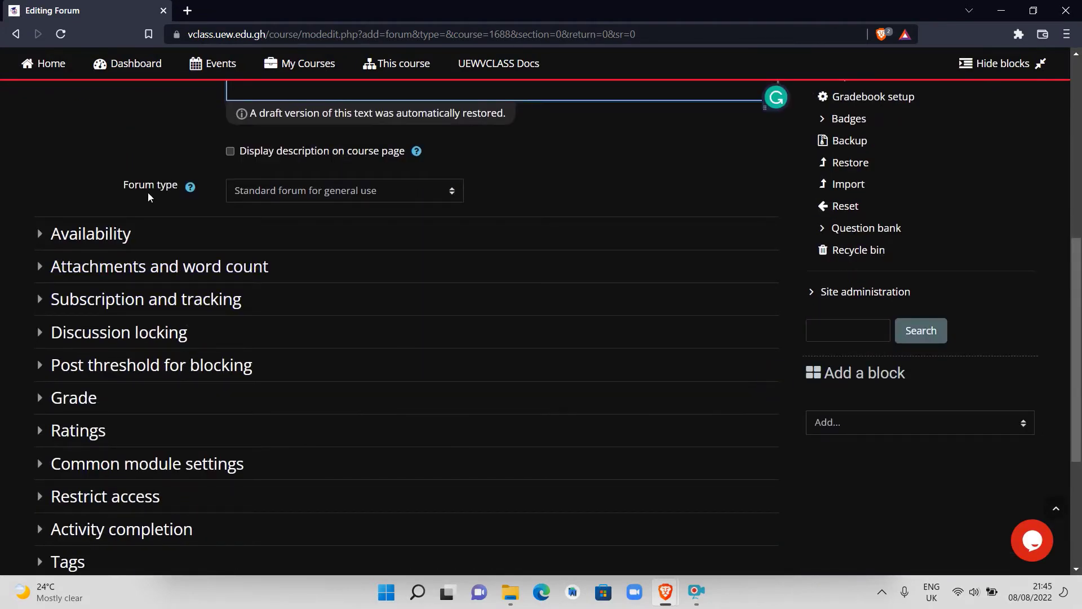
click(443, 195)
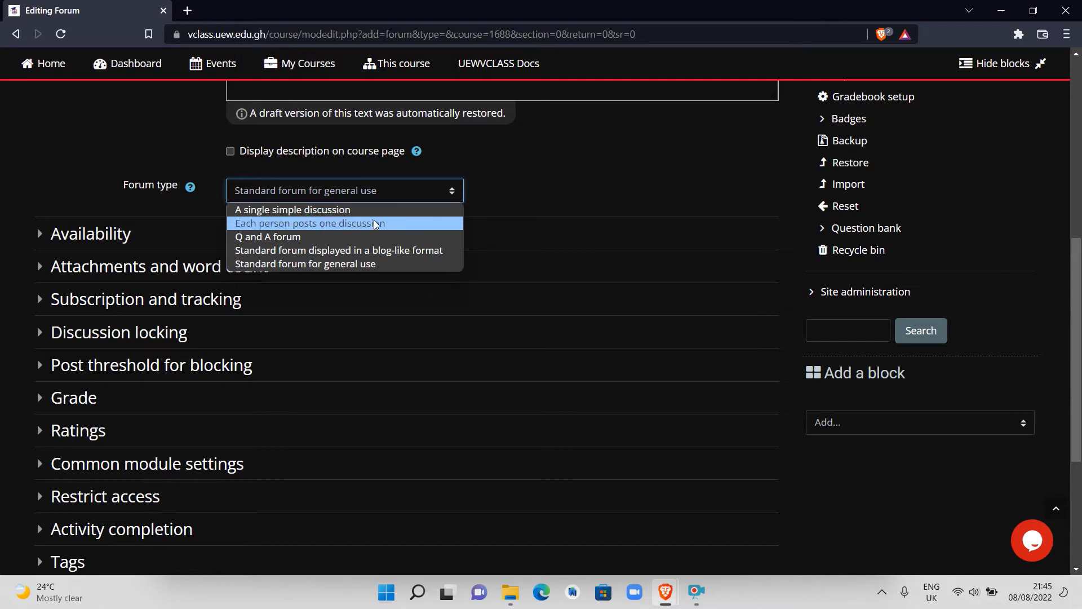
click(258, 190)
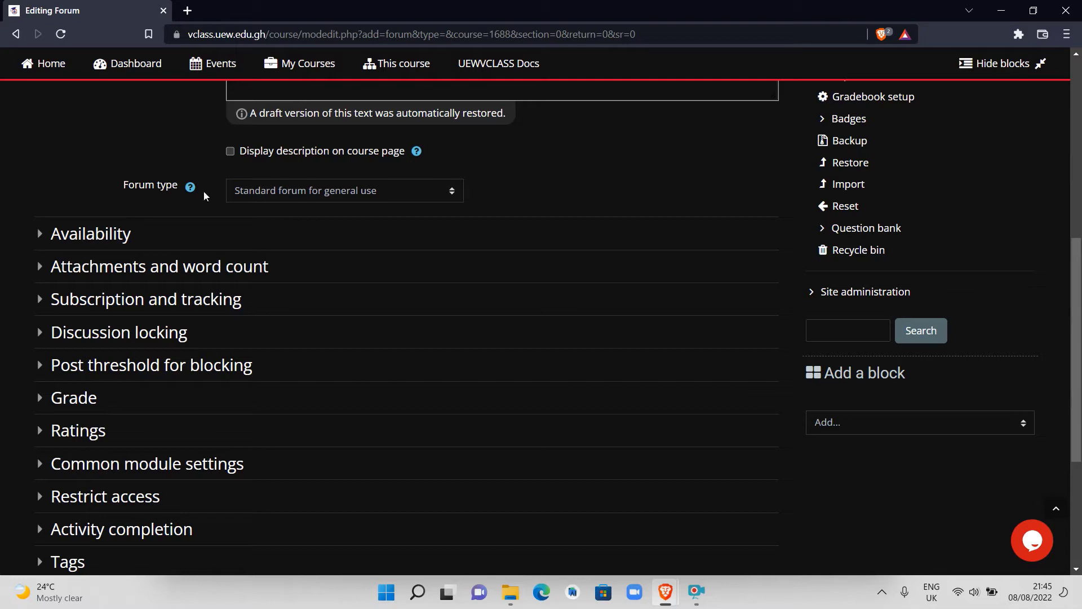
click(35, 231)
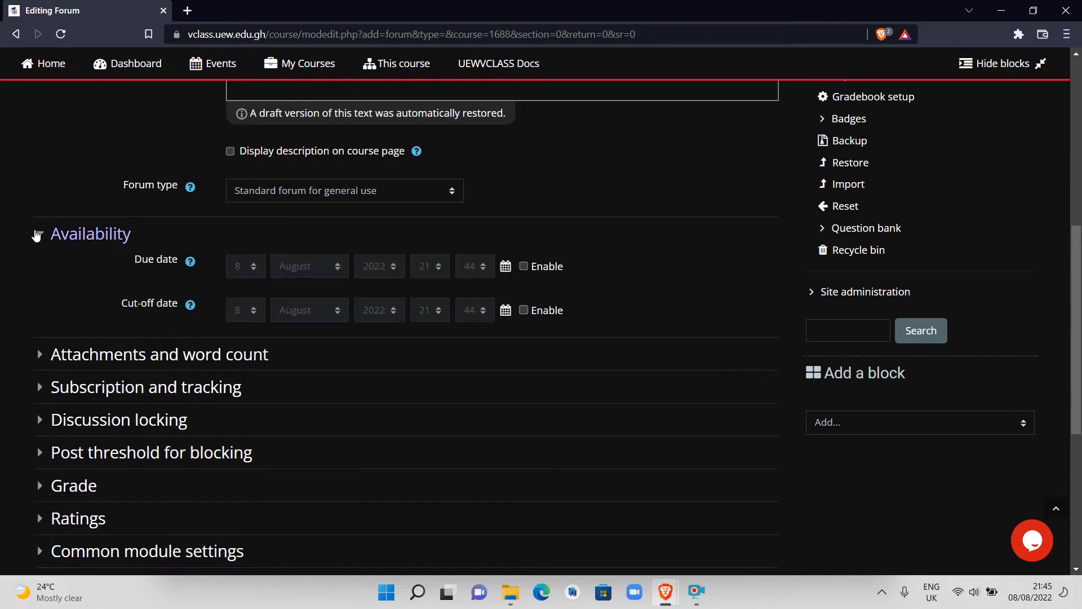
scroll(39, 233, down, 2)
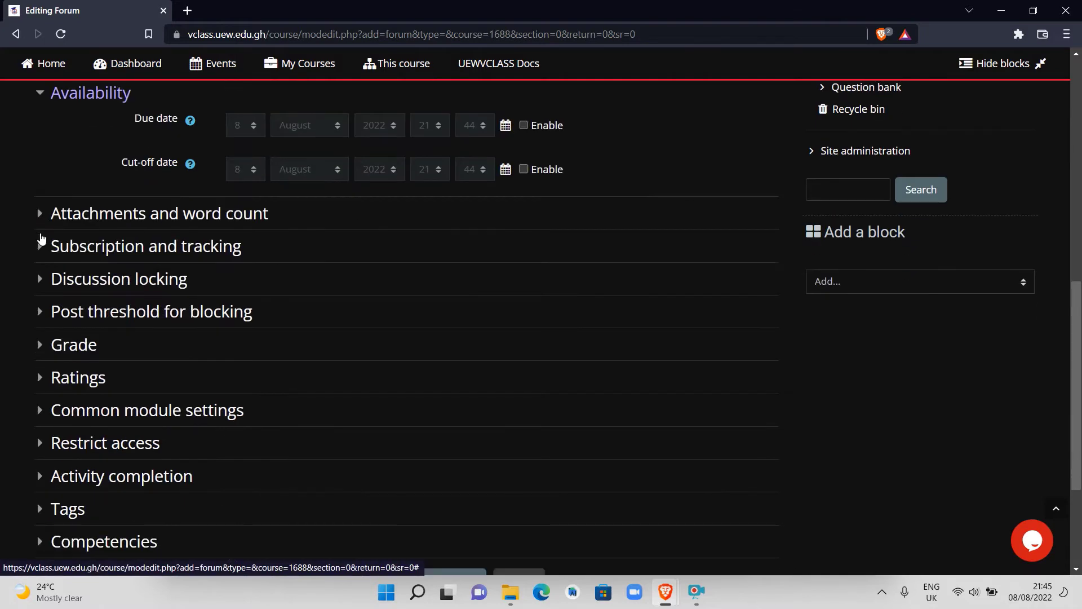
scroll(39, 232, up, 2)
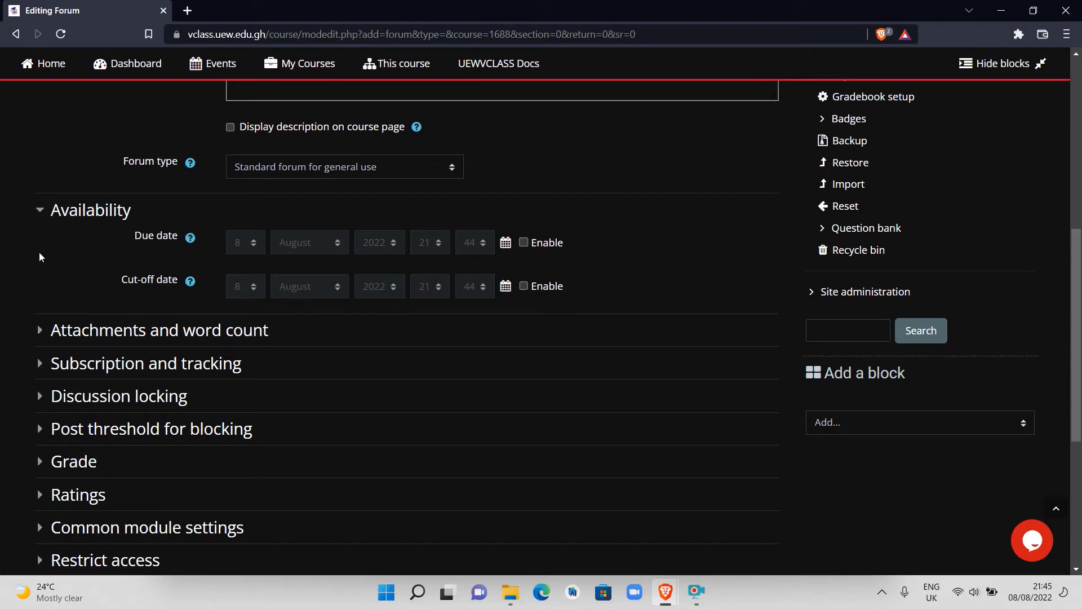
scroll(65, 284, down, 2)
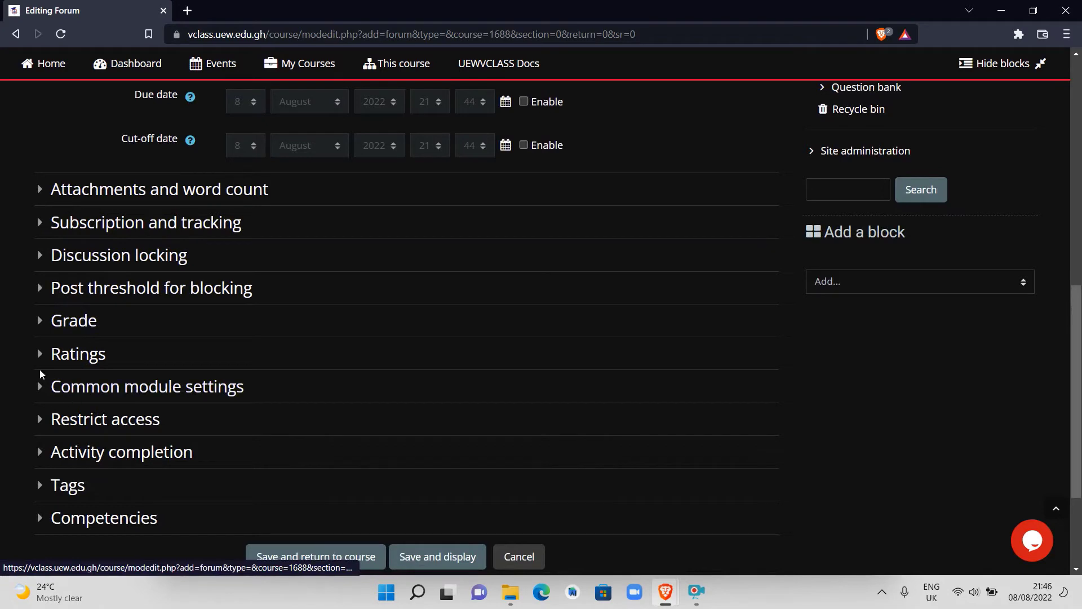
scroll(40, 369, down, 1)
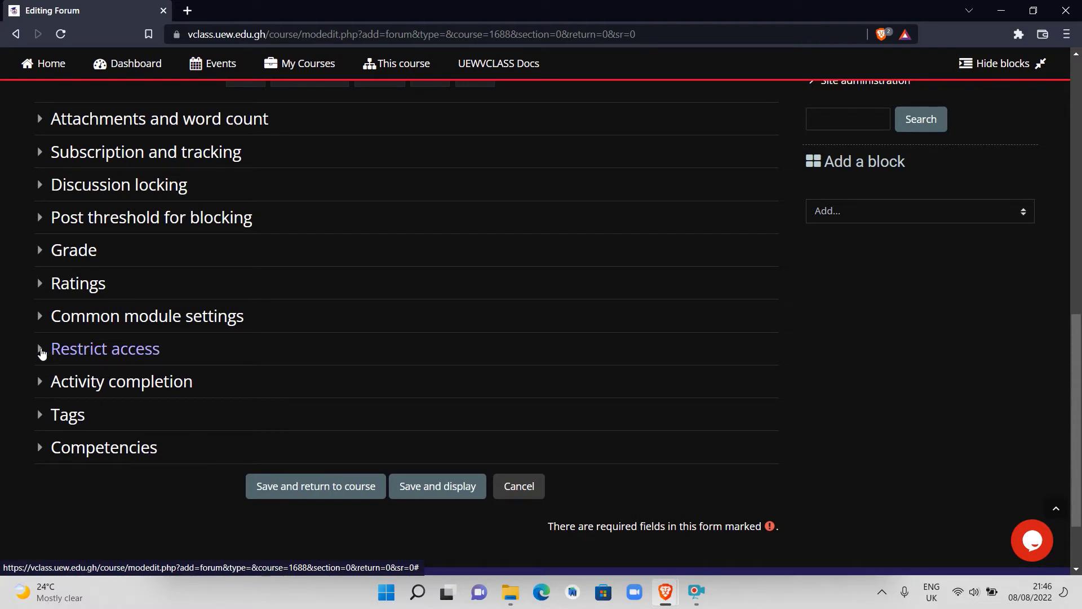
Step: Add a group access restriction for Group A and hide the forum entirely from students who do not match it
click(42, 354)
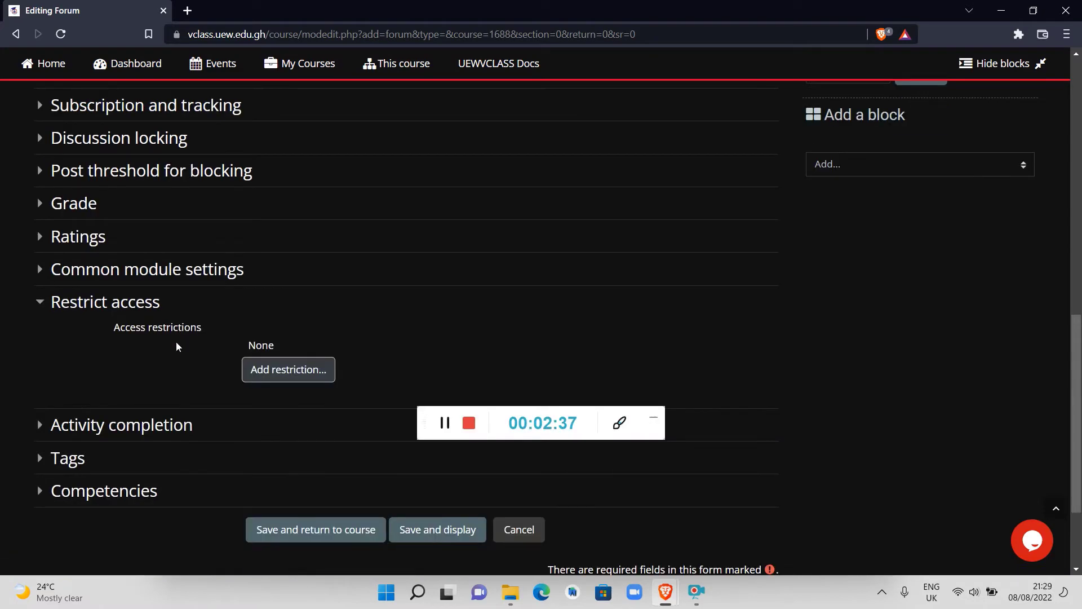
click(288, 374)
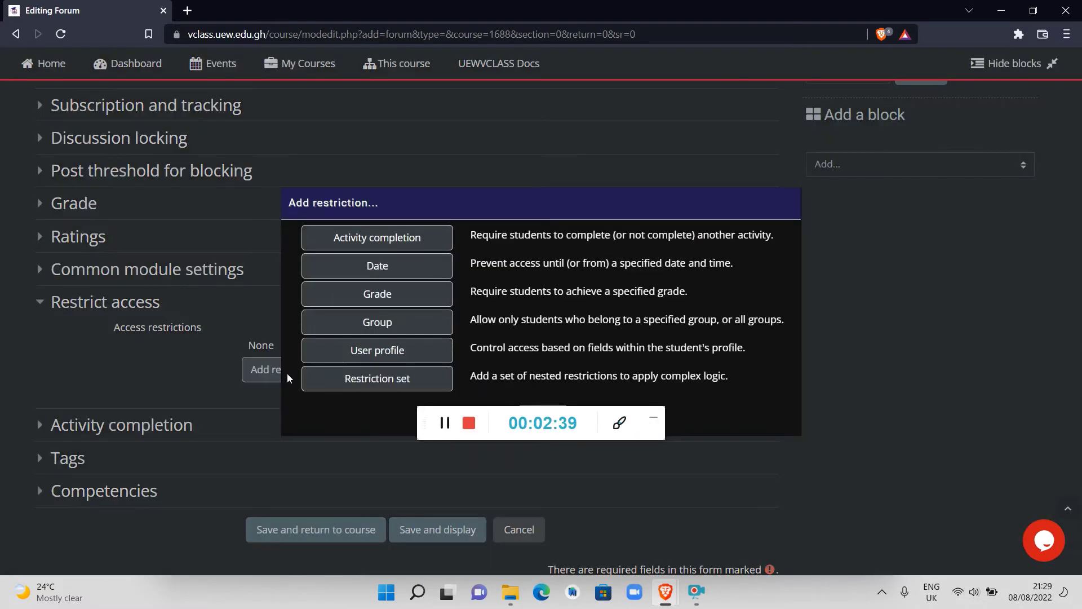
click(385, 322)
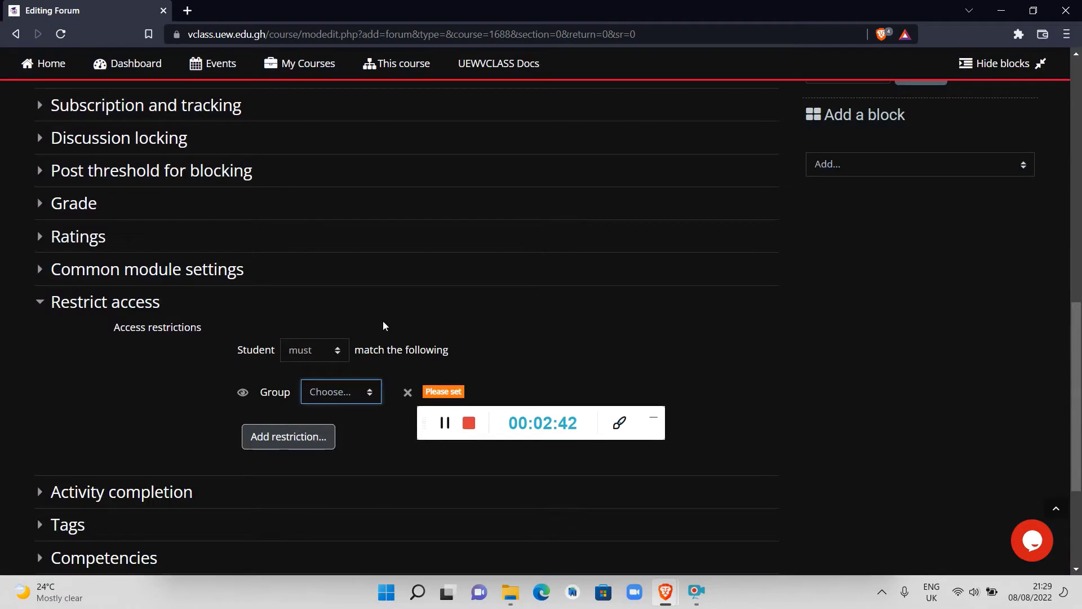
click(373, 392)
click(341, 450)
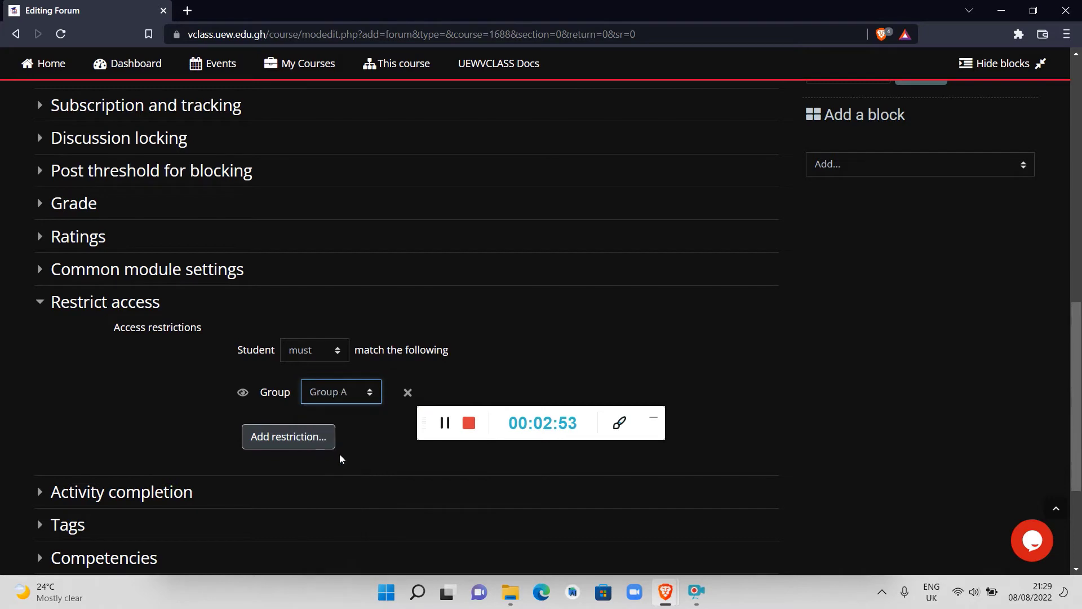
click(540, 361)
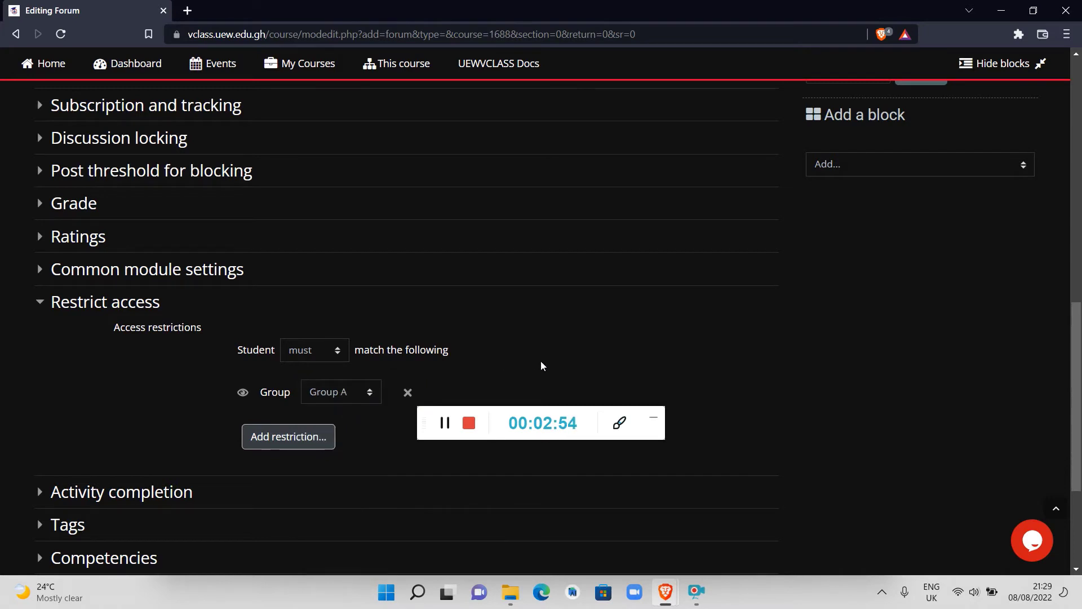
click(243, 392)
Step: Add a second group access restriction for Group B
scroll(151, 406, down, 3)
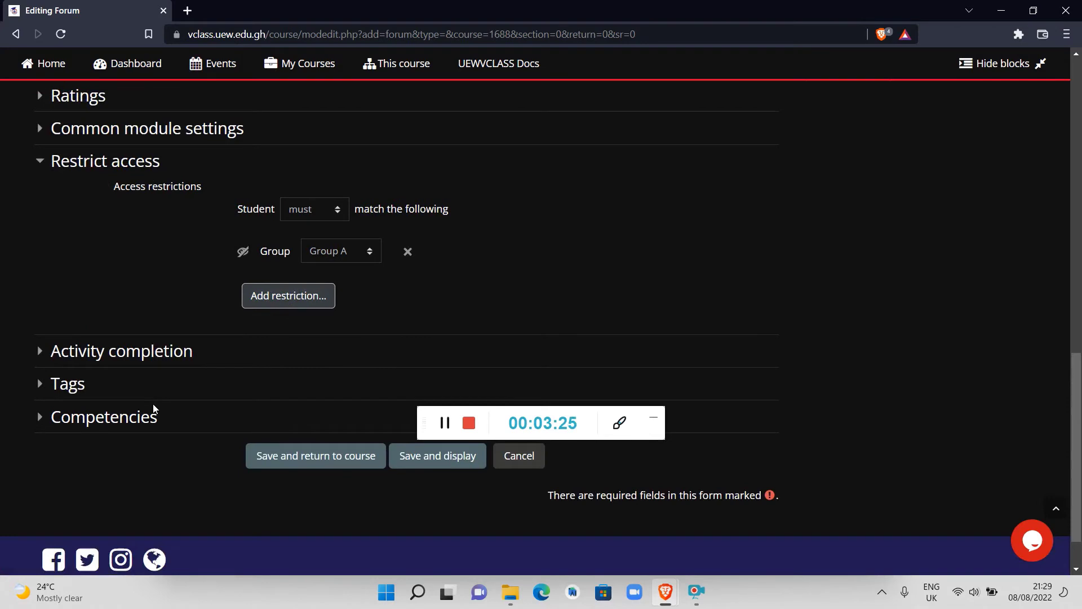
click(284, 299)
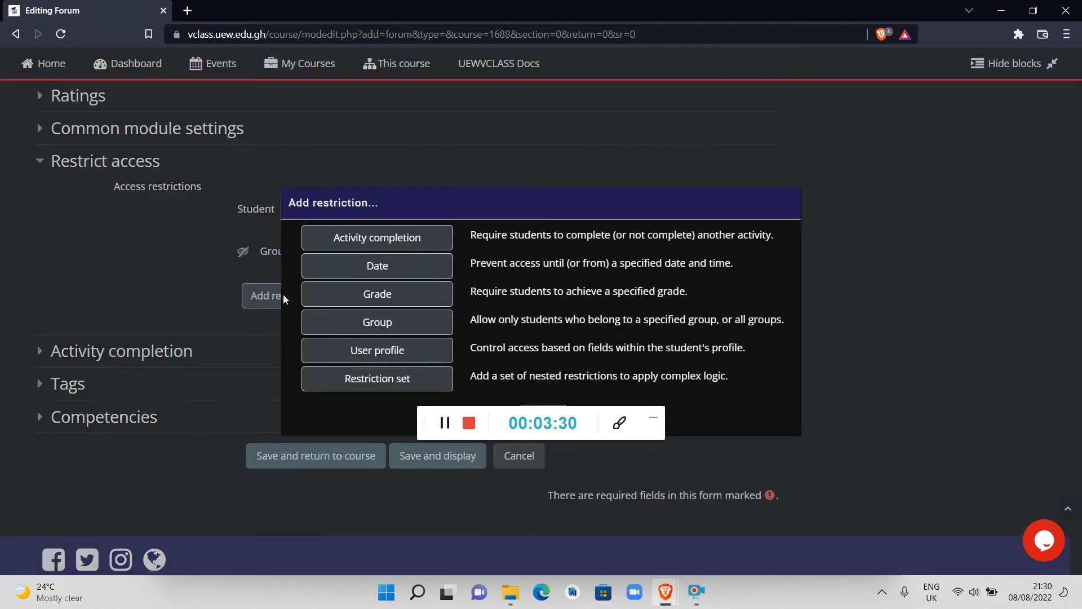
click(350, 322)
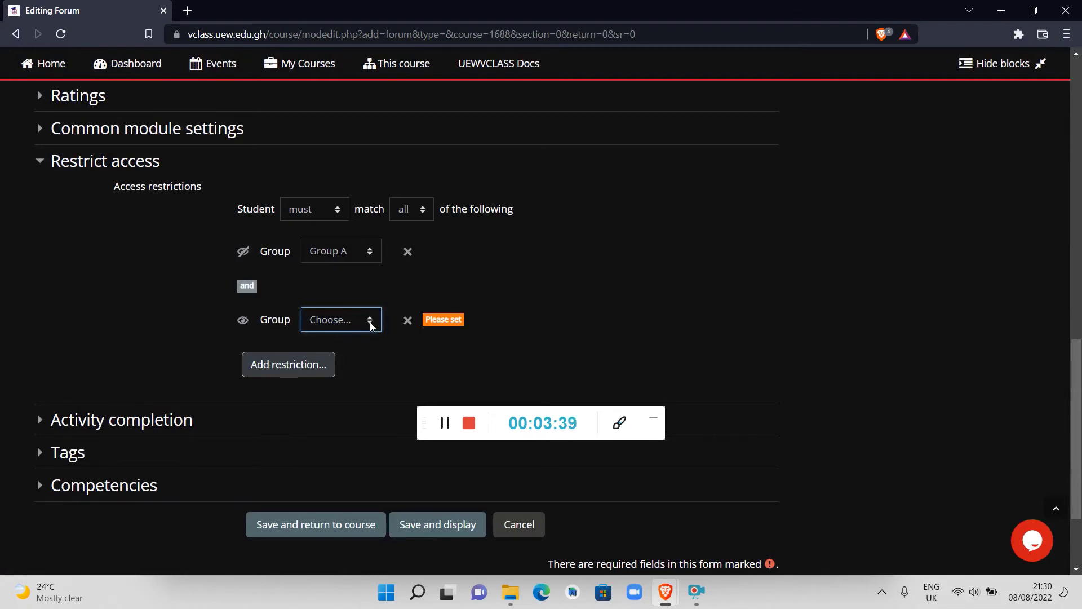
click(371, 326)
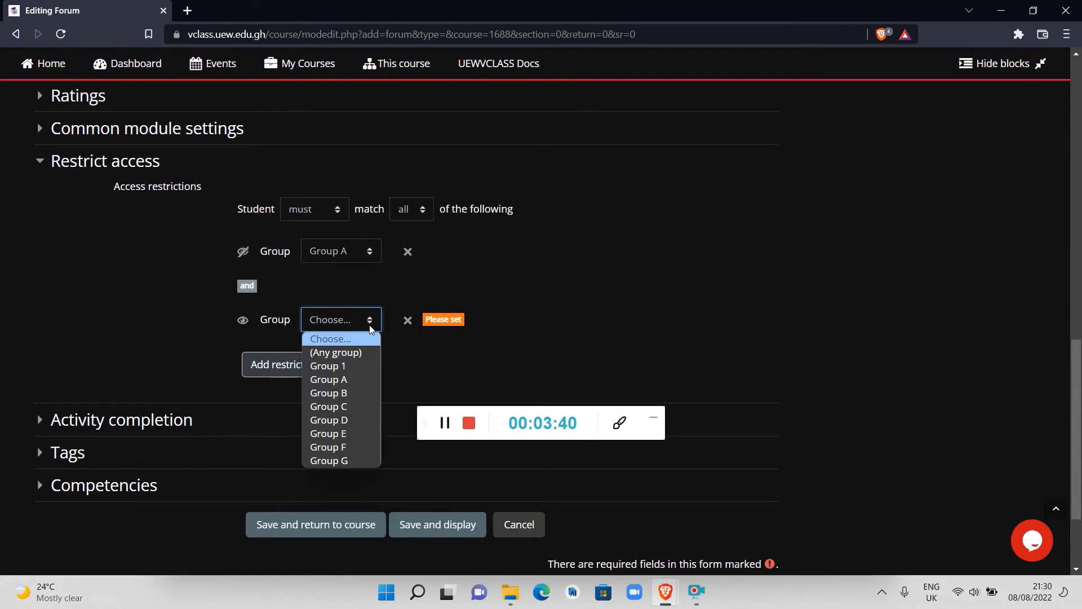
click(336, 395)
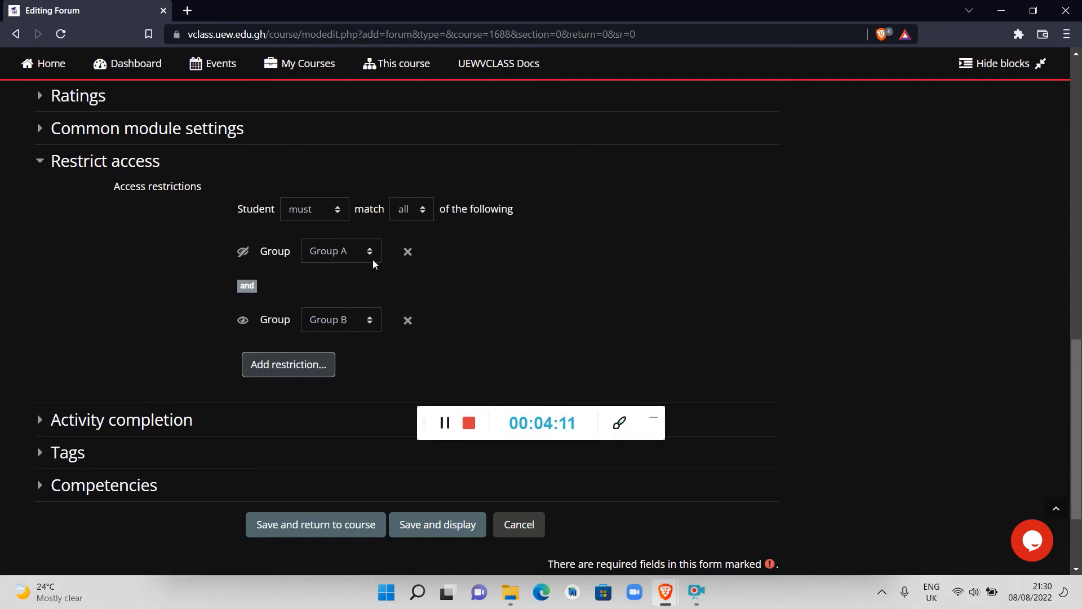
Step: Require students to match any of the group restrictions and hide the forum entirely from those who do not
click(422, 214)
click(419, 241)
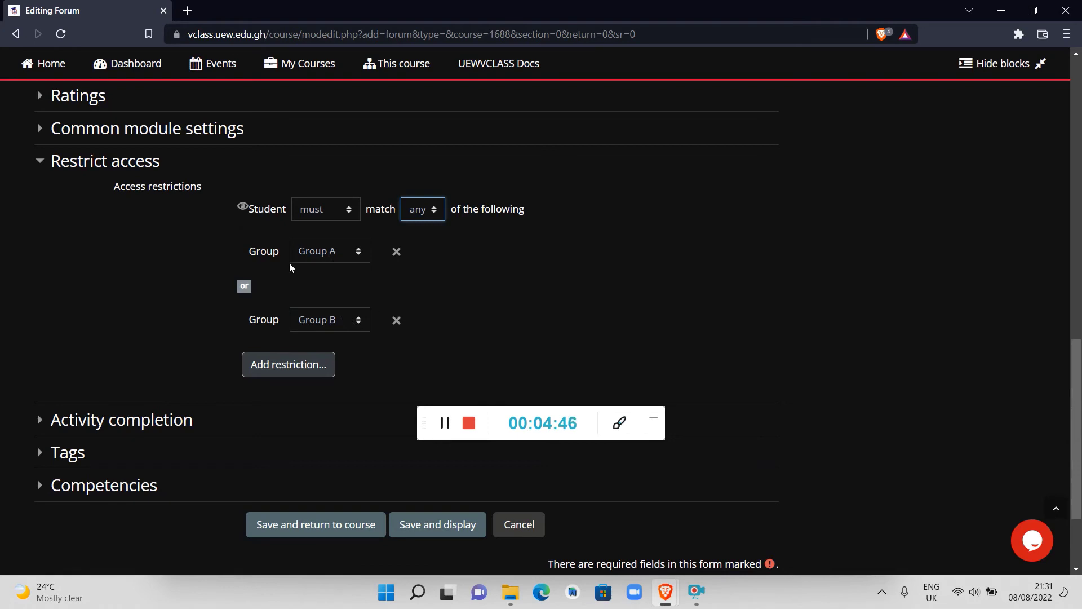
click(243, 208)
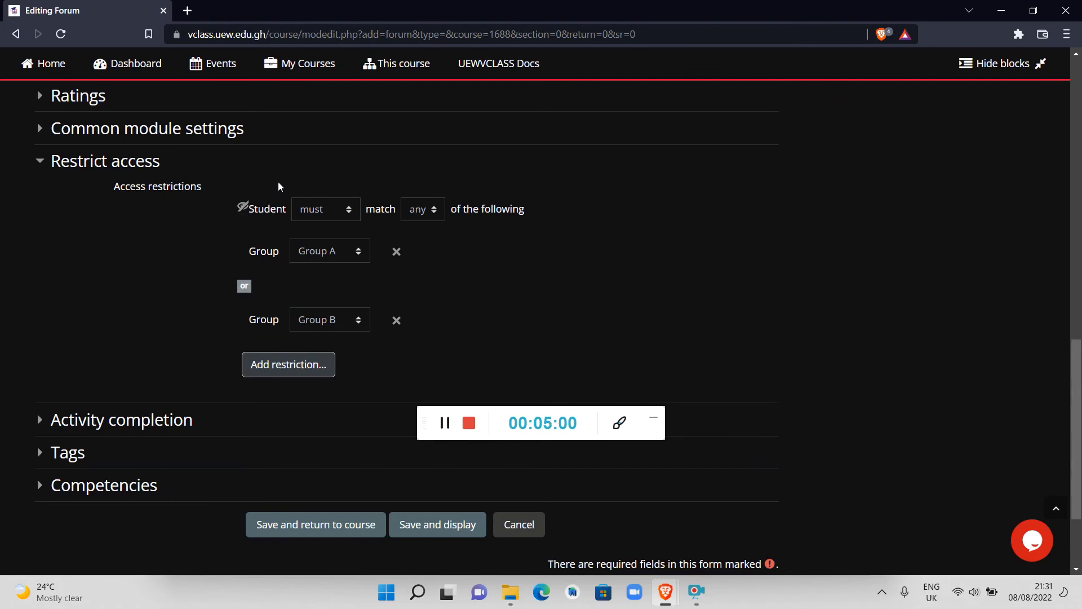
Step: Add a third group access restriction to the forum and set it to Group C
click(285, 369)
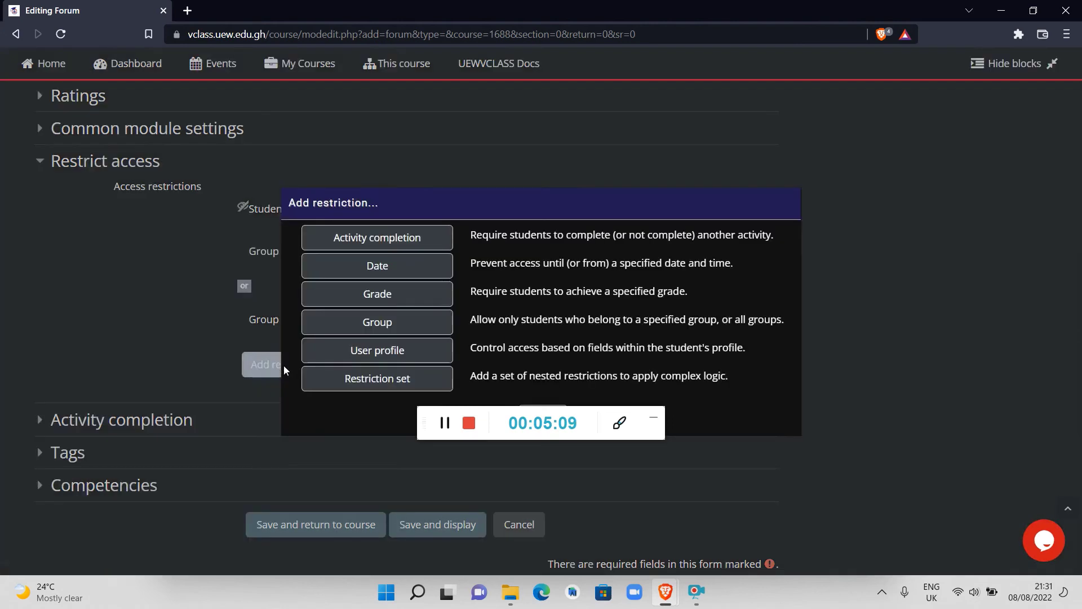
click(370, 320)
click(356, 388)
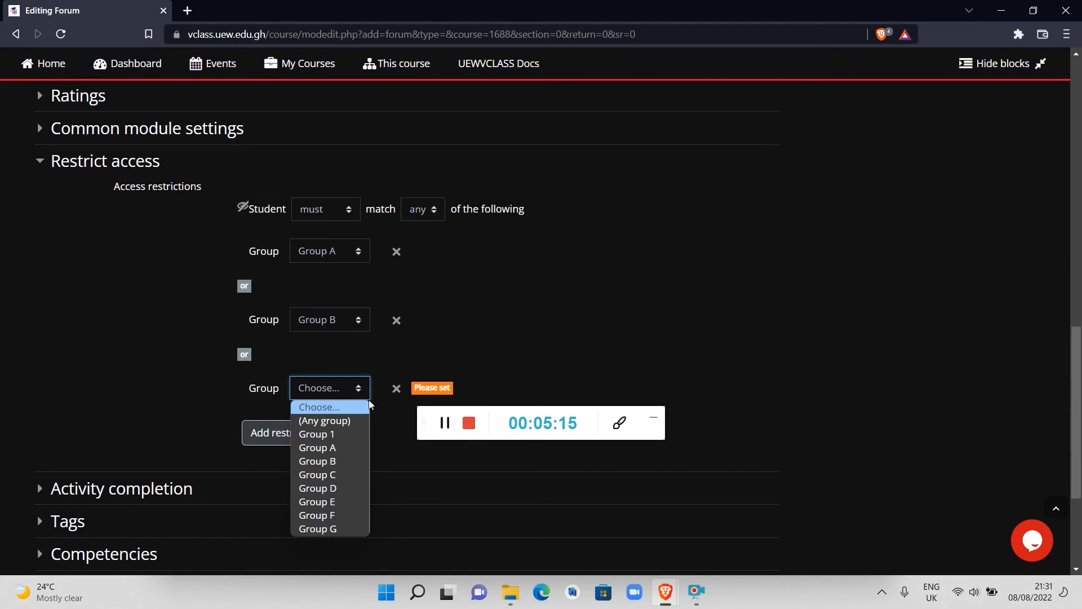
click(334, 477)
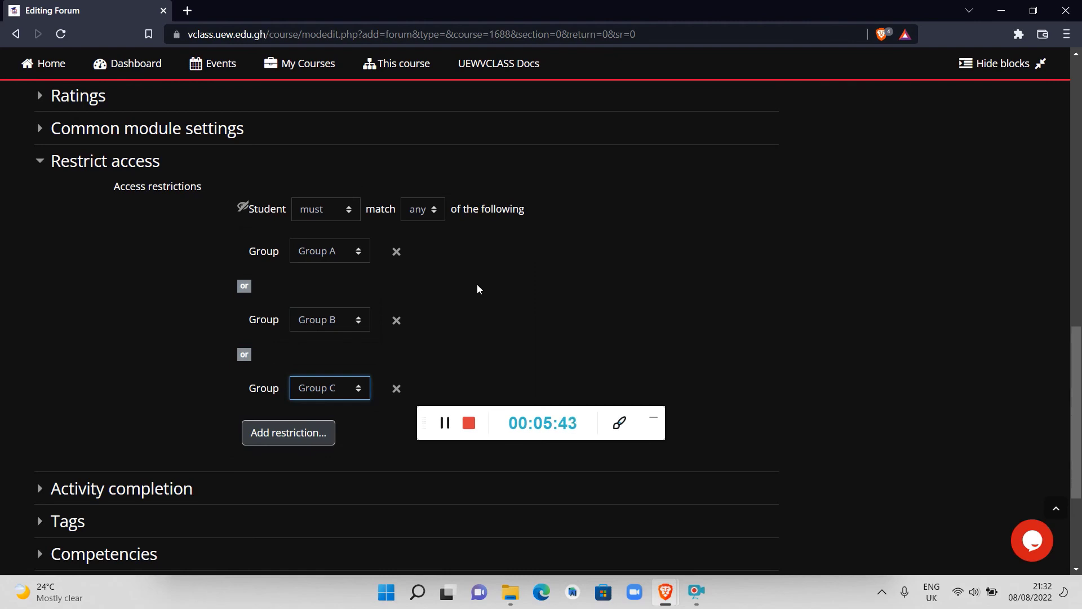
scroll(500, 303, down, 3)
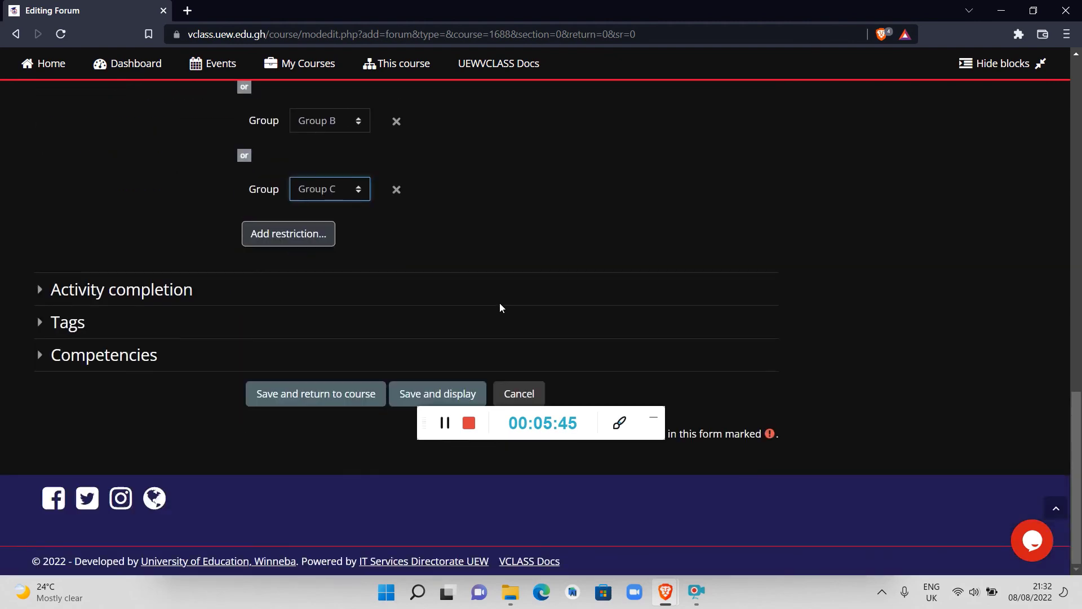
scroll(499, 302, up, 2)
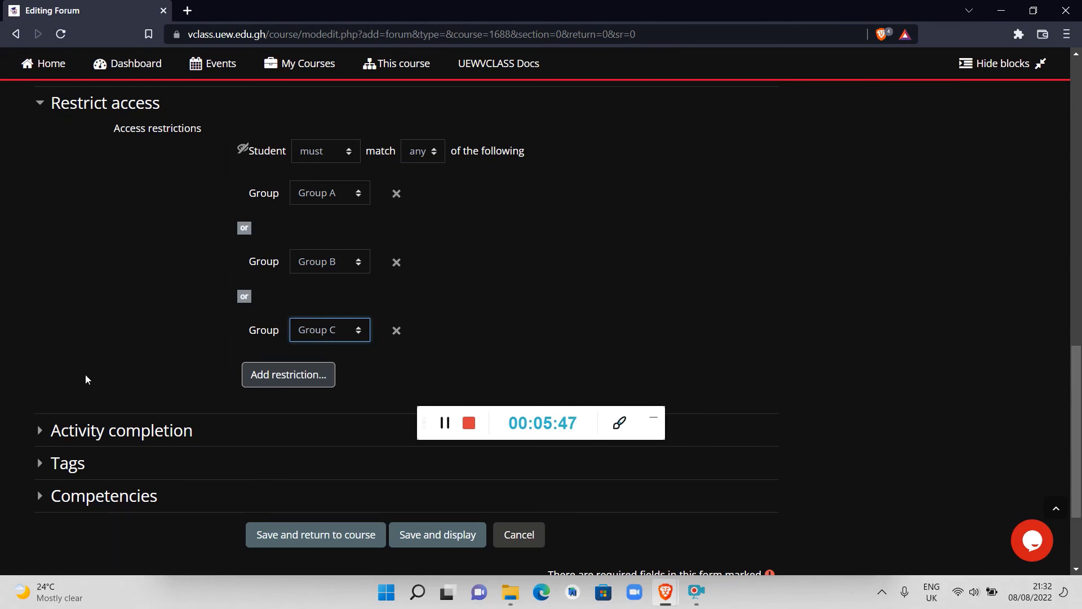
scroll(87, 377, down, 3)
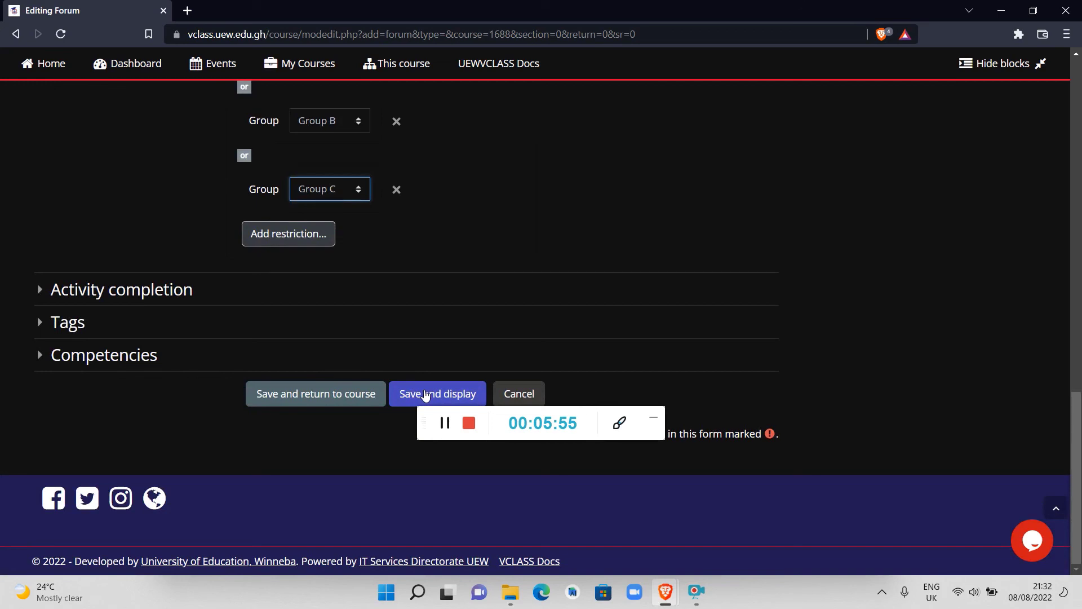
scroll(424, 253, up, 3)
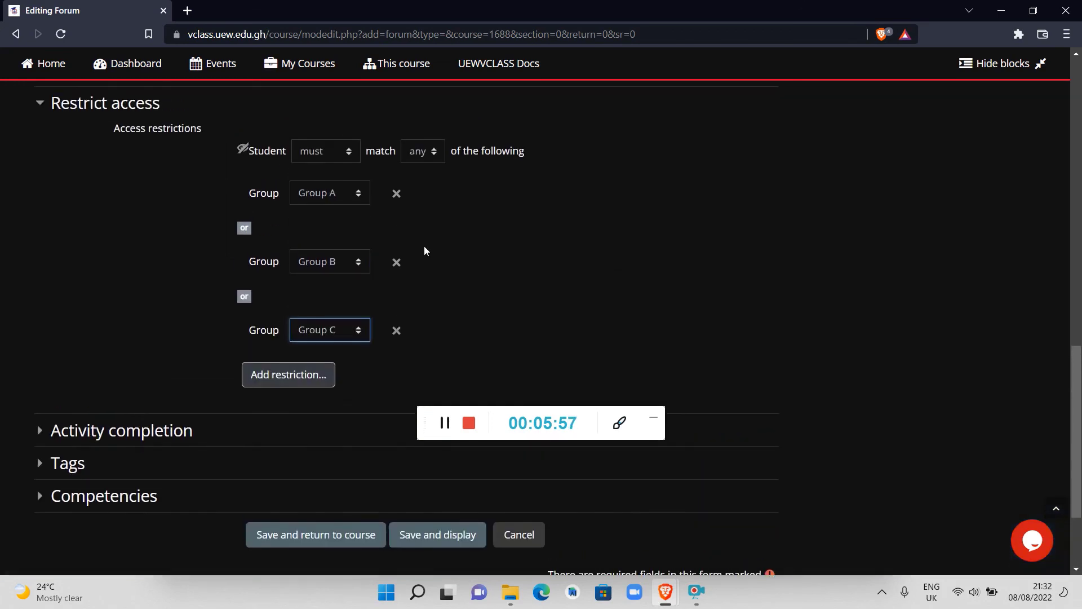